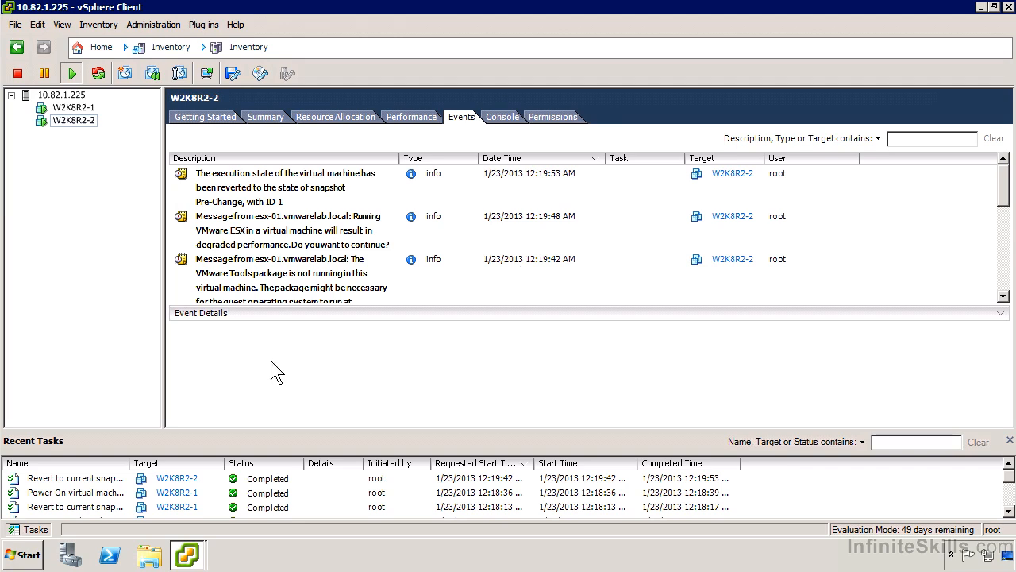
Take a snapshot of W2K8R2-1 named Dirty Snapshot without the virtual machine's memory, and widen the recent tasks' Name column
click(73, 108)
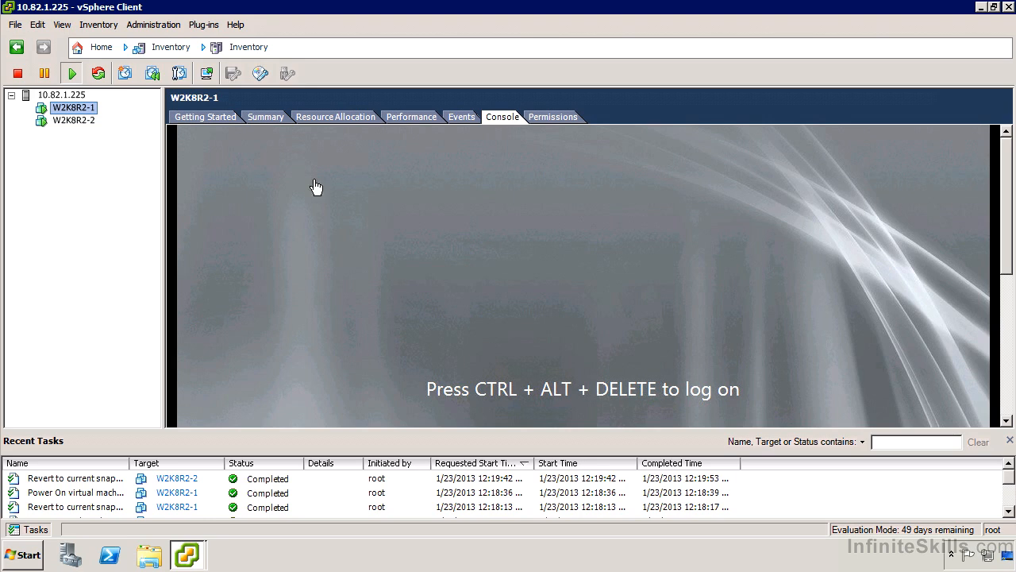
right_click(89, 109)
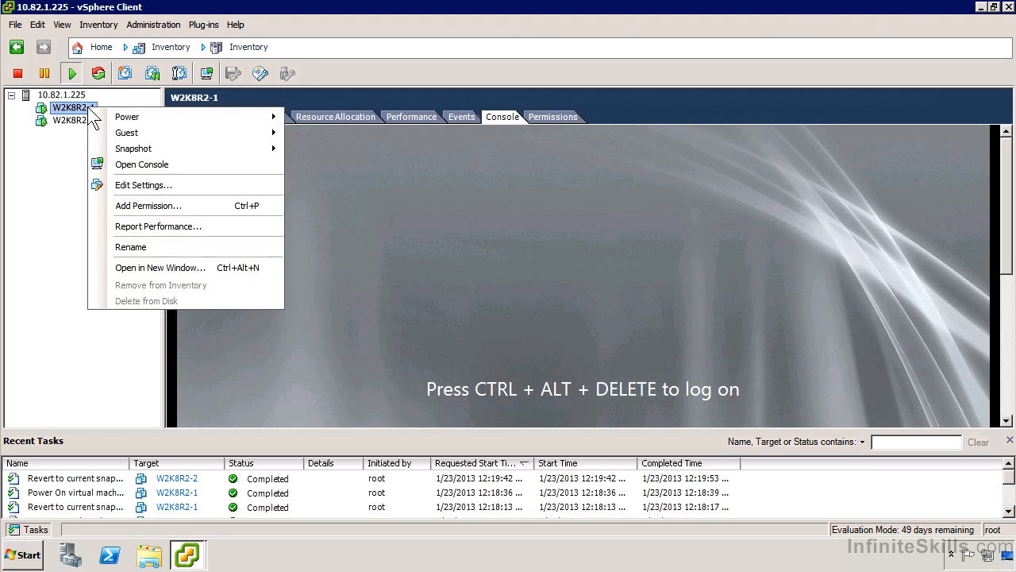
mouse_move(168, 147)
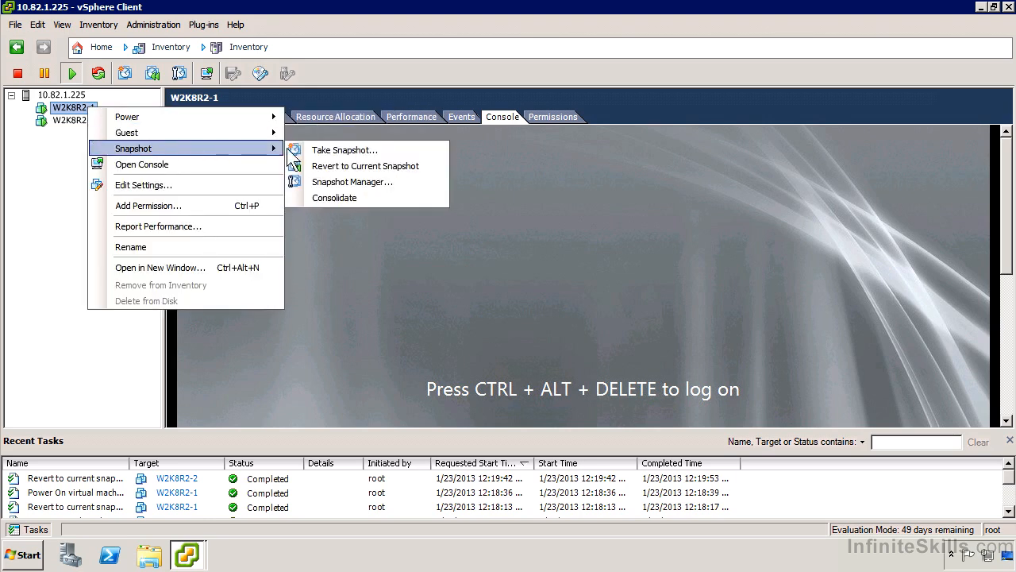
click(311, 148)
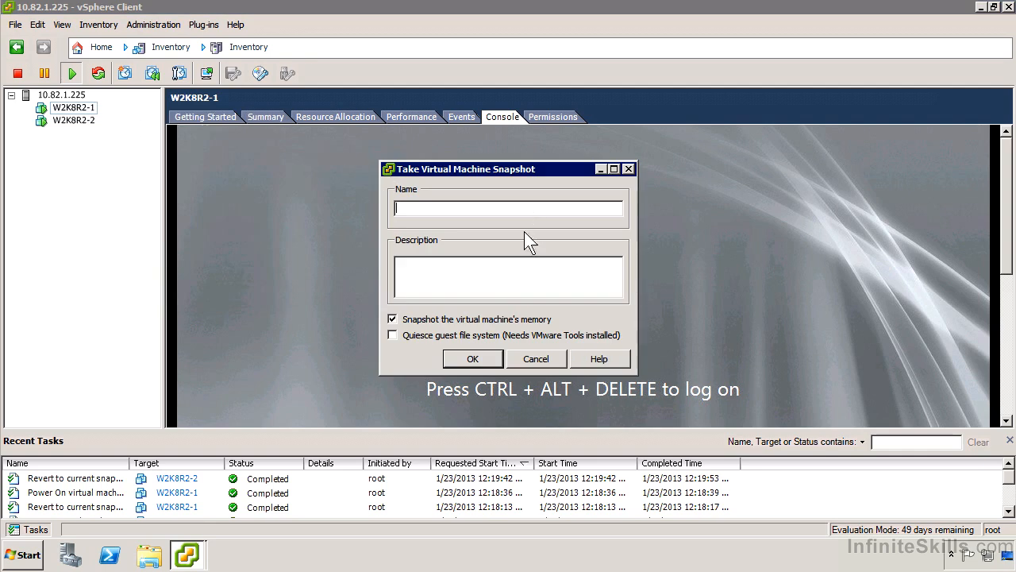
text(Dirty Snapshot)
click(475, 318)
click(476, 359)
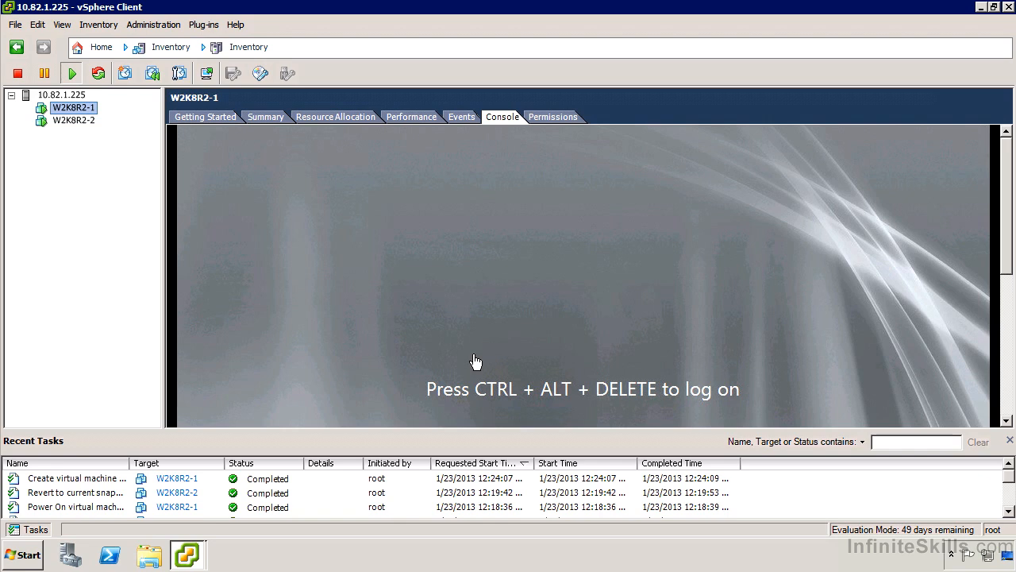
drag(129, 463, 206, 463)
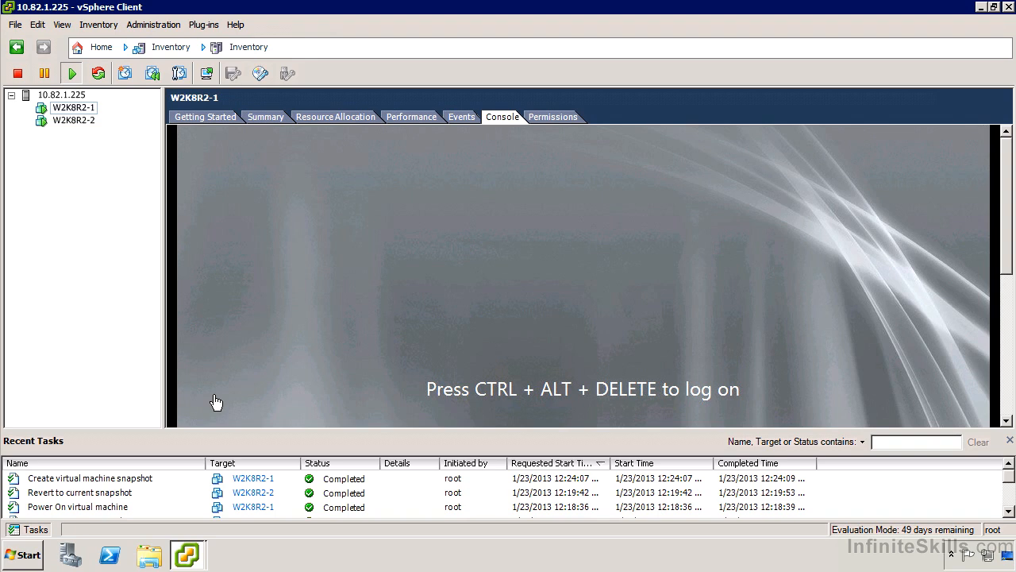
Delete the older sdasdf snapshot of W2K8R2-1 in Snapshot Manager, keeping Dirty Snapshot, and close the manager
right_click(89, 115)
mouse_move(228, 149)
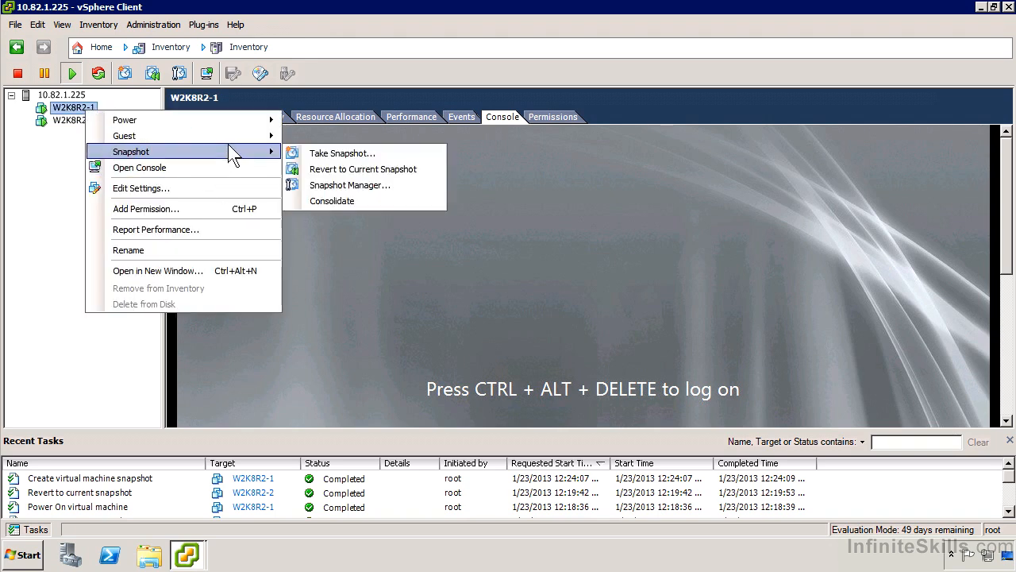
click(367, 186)
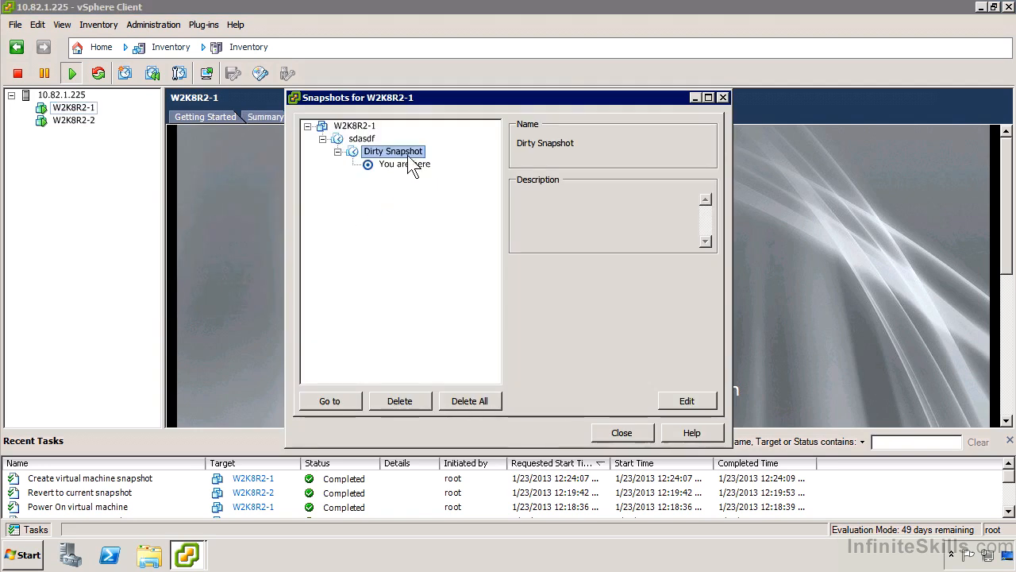
click(359, 130)
click(362, 140)
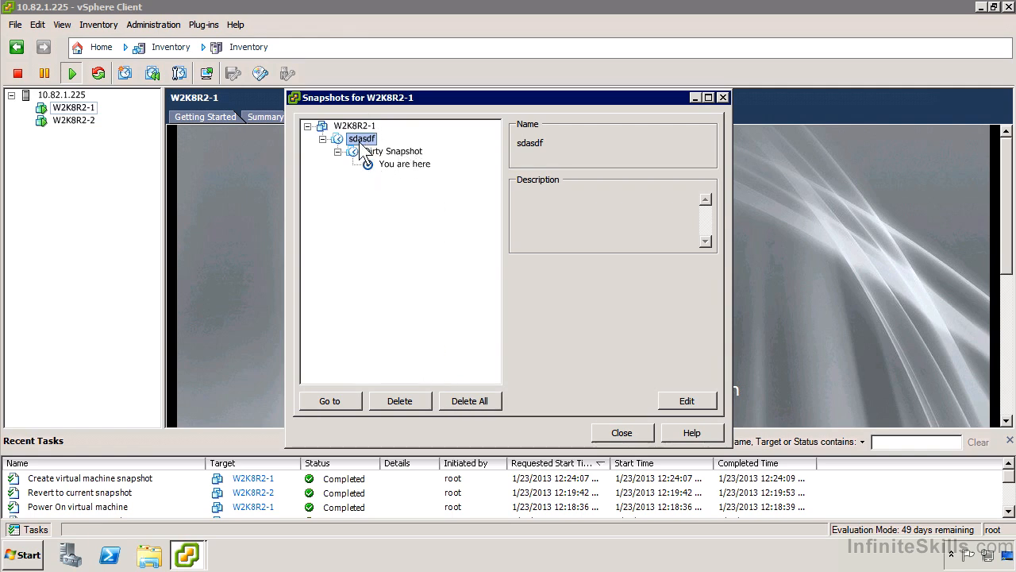
click(405, 401)
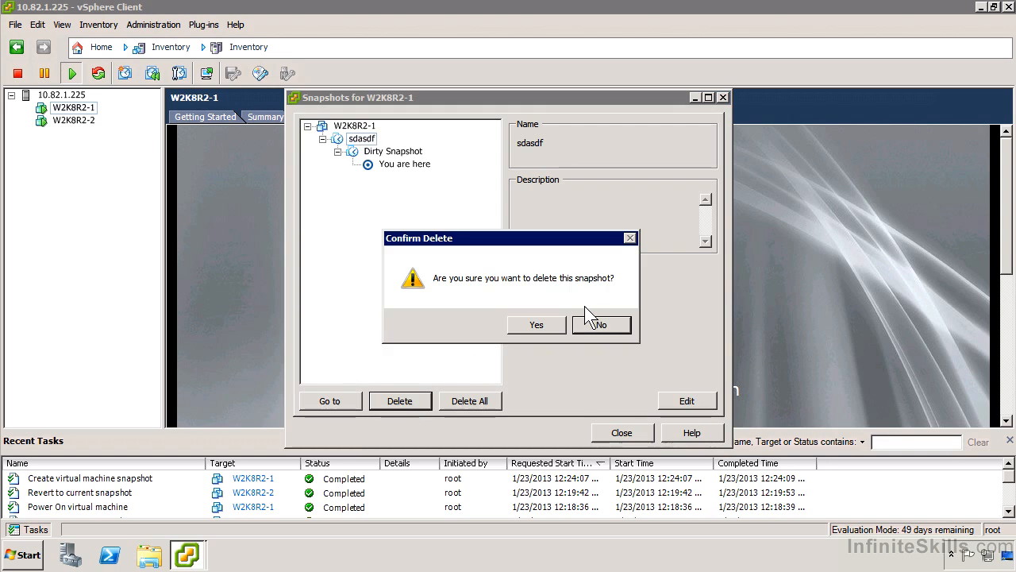
click(540, 318)
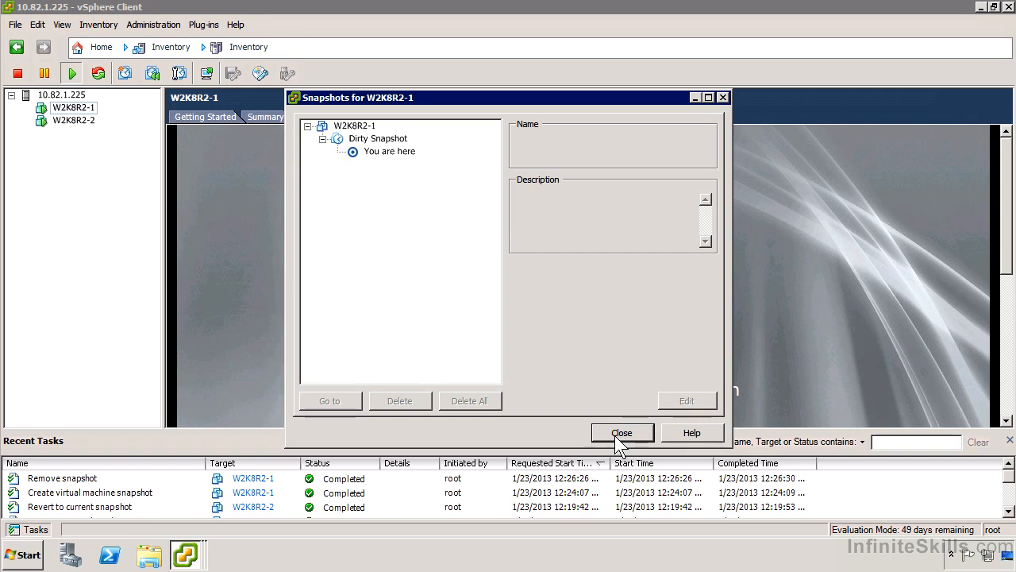
click(616, 435)
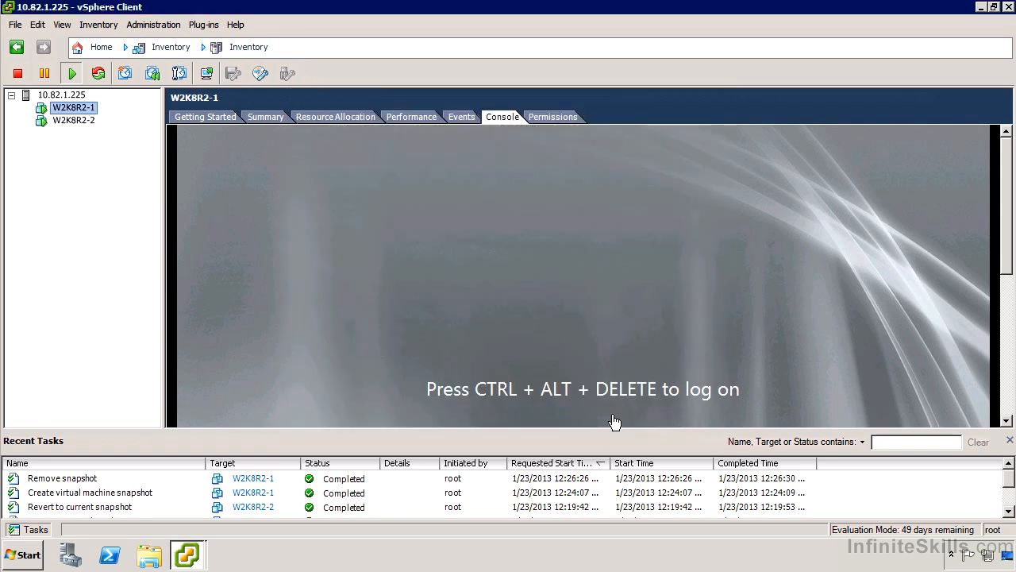
Revert the W2K8R2-1 virtual machine to its current snapshot
right_click(77, 108)
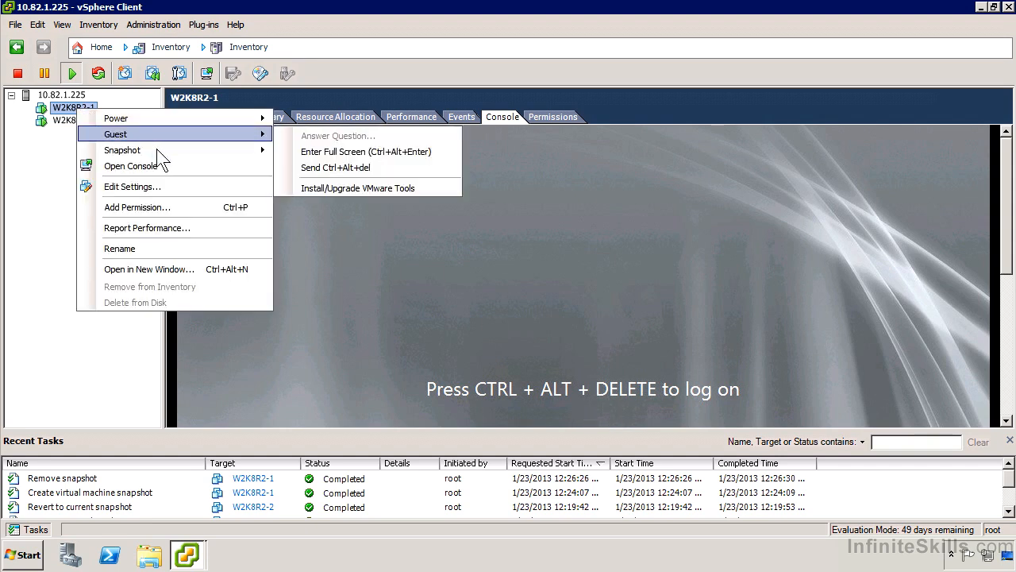
mouse_move(200, 151)
click(388, 167)
click(570, 324)
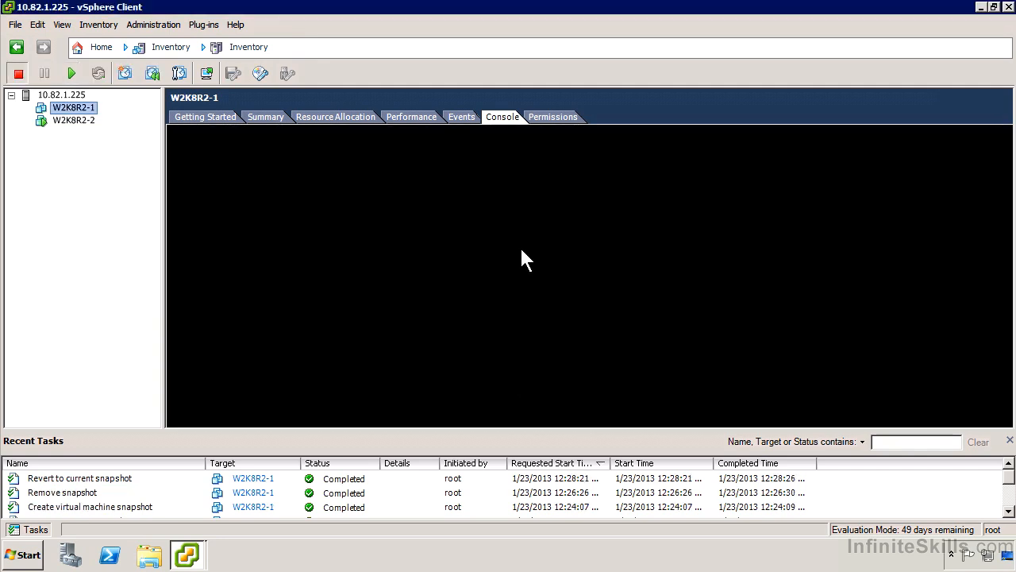
Examine the snapshot trees of W2K8R2-1 and W2K8R2-2 in Snapshot Manager
right_click(70, 108)
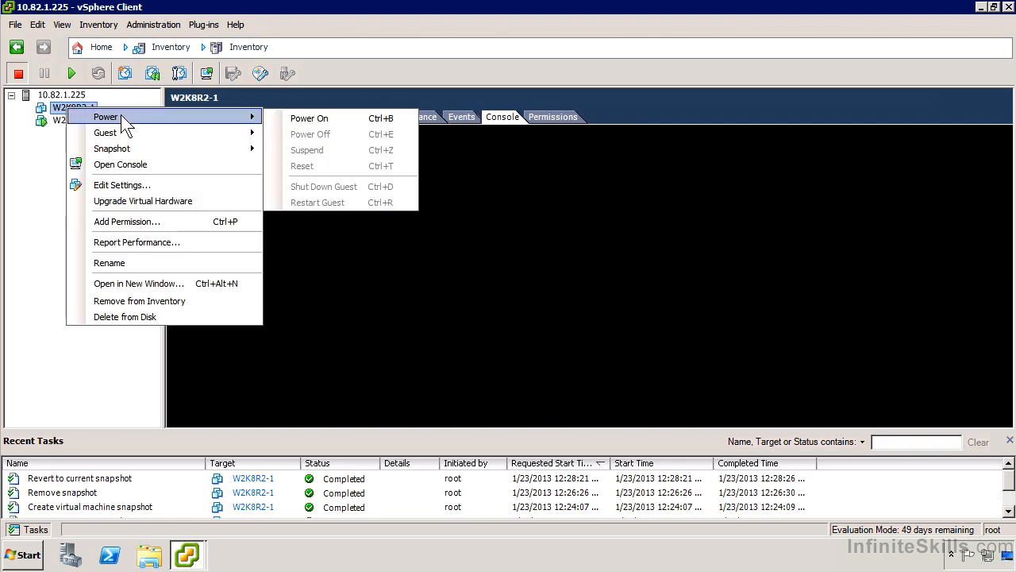
mouse_move(180, 147)
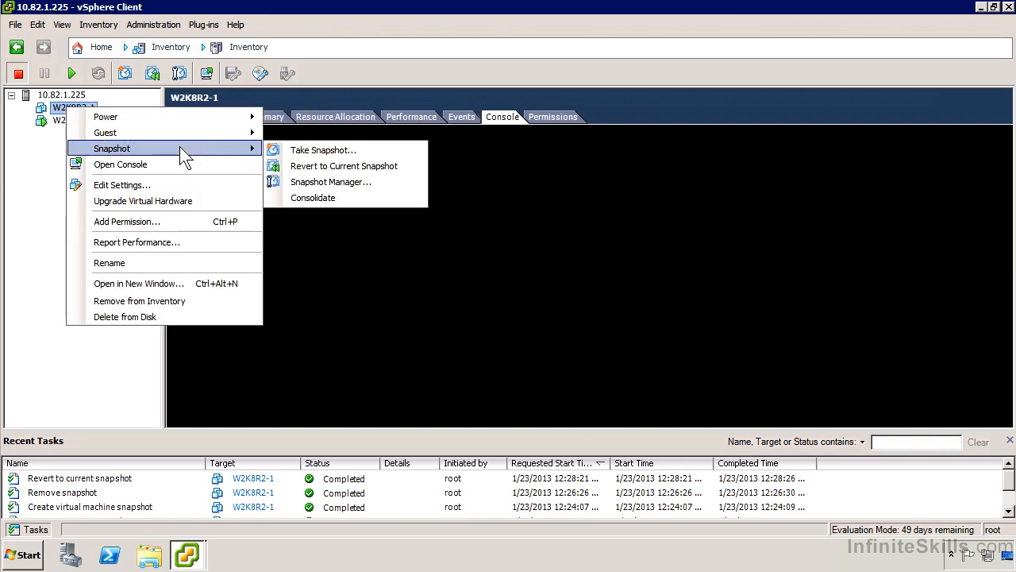
click(349, 182)
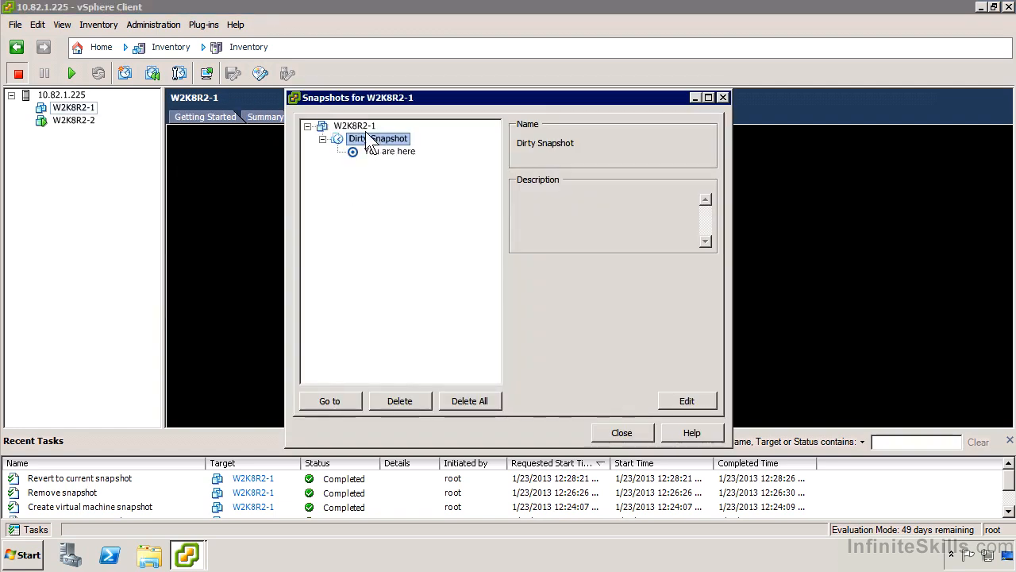
click(631, 429)
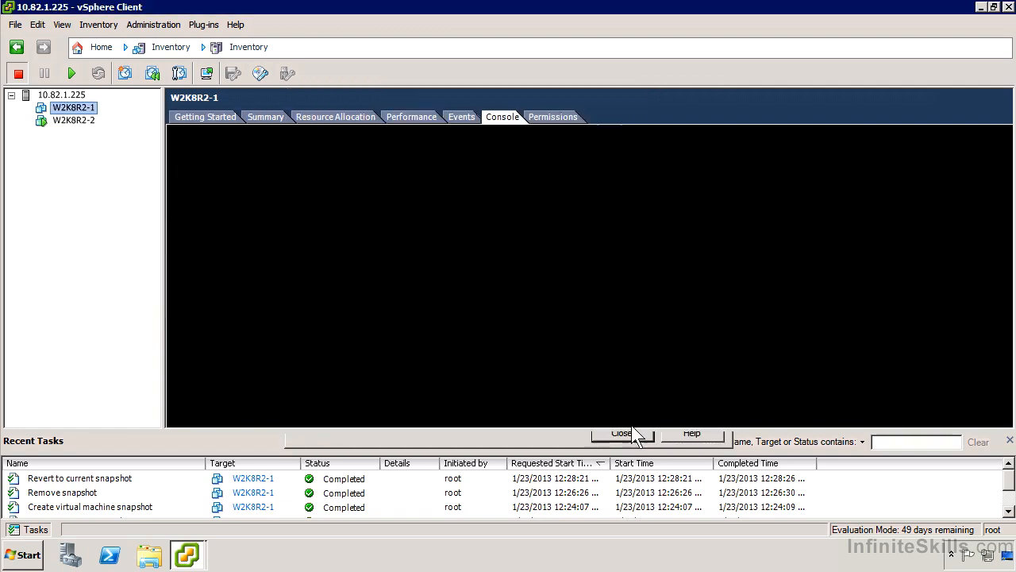
click(84, 122)
right_click(83, 124)
mouse_move(201, 161)
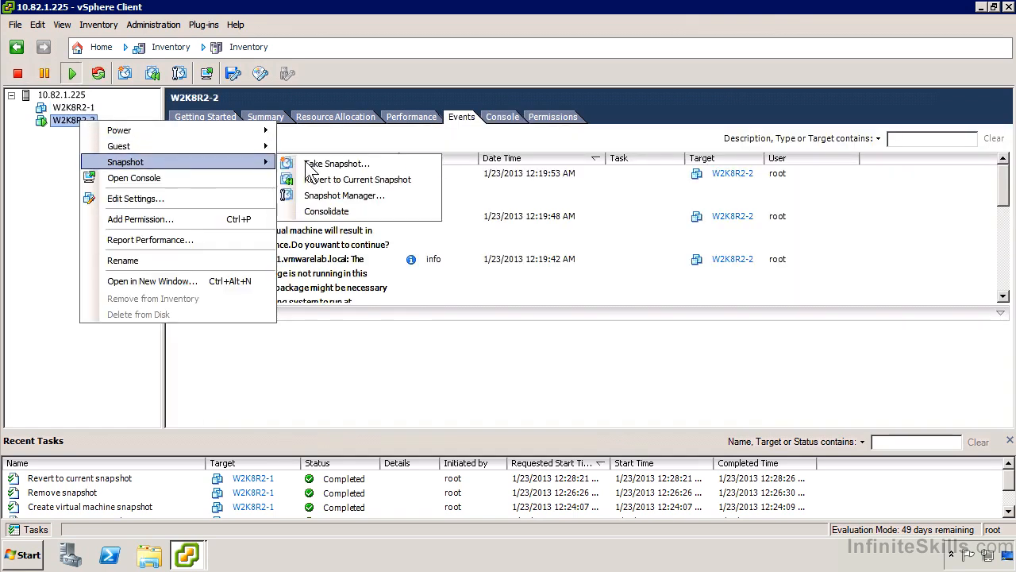
click(373, 194)
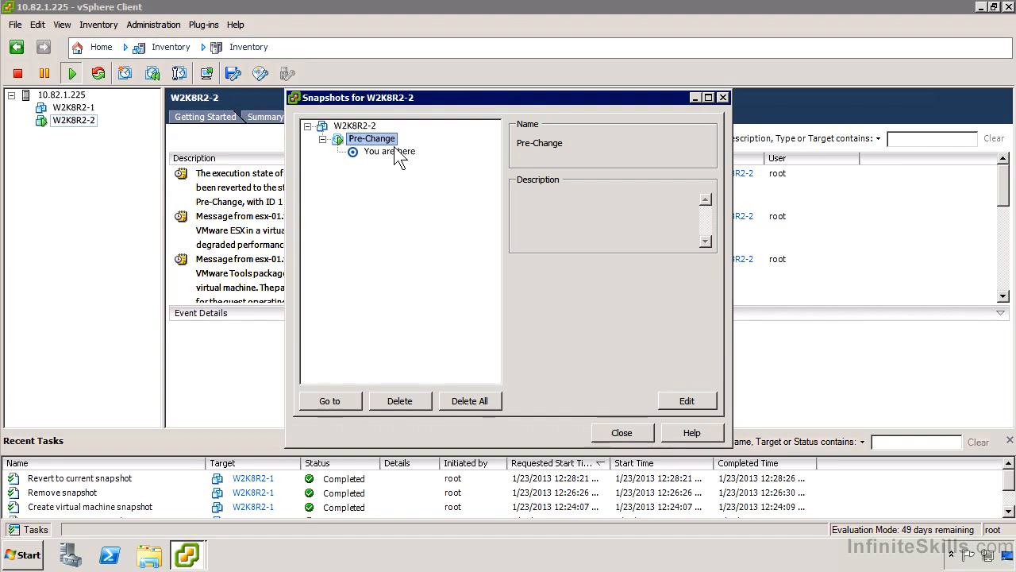
click(619, 433)
Open the console of W2K8R2-2 in its own window and bring that window to the front
click(500, 118)
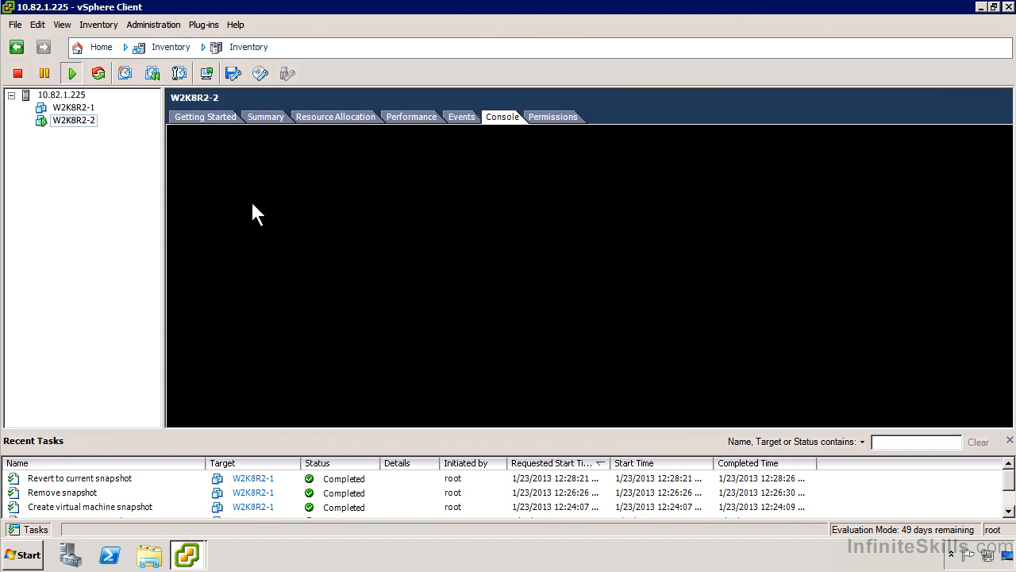
right_click(72, 122)
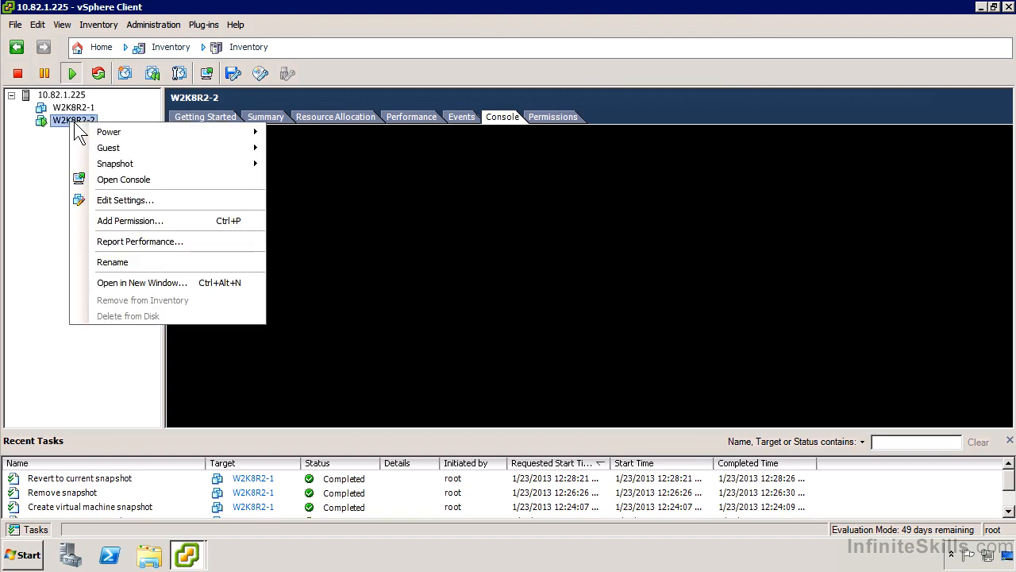
click(191, 179)
mouse_move(191, 556)
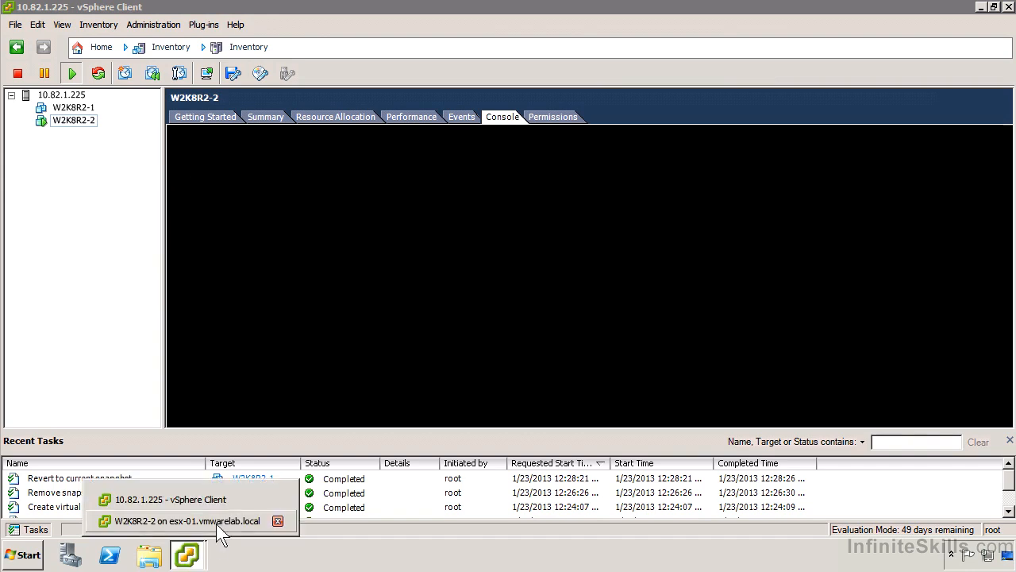
click(209, 521)
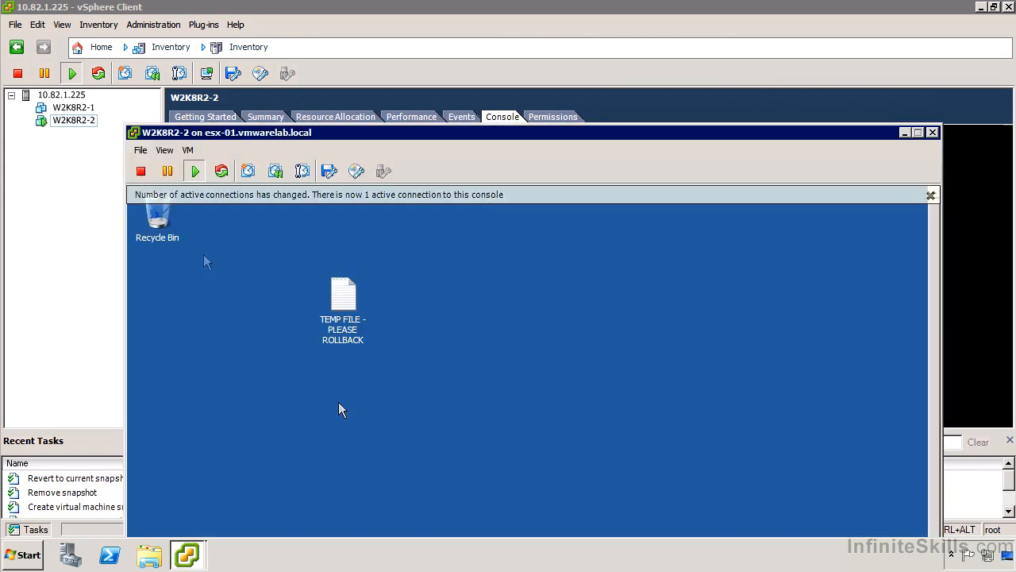
Revert W2K8R2-2 to its current snapshot from the console window, and close that window
click(189, 152)
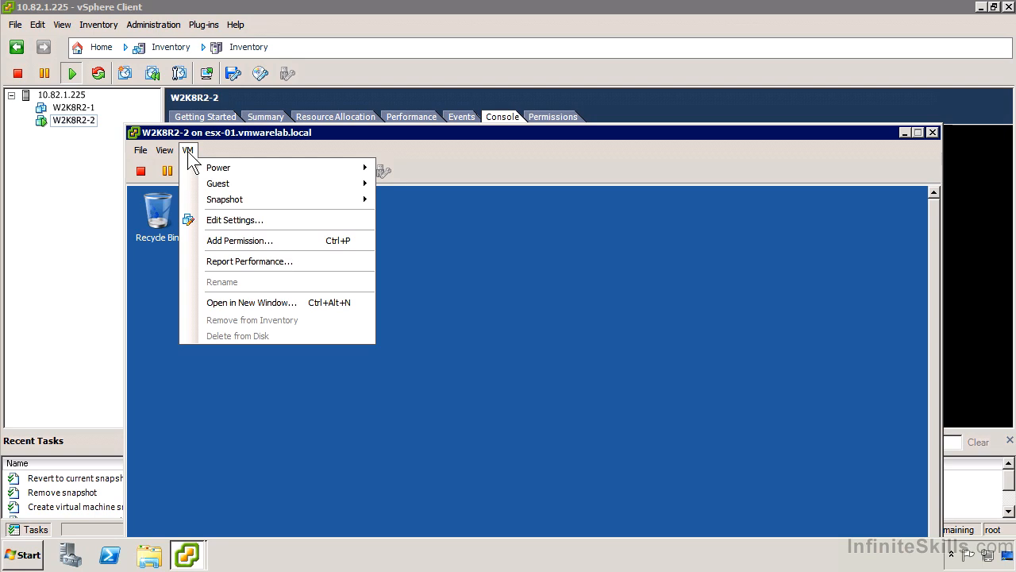
mouse_move(270, 199)
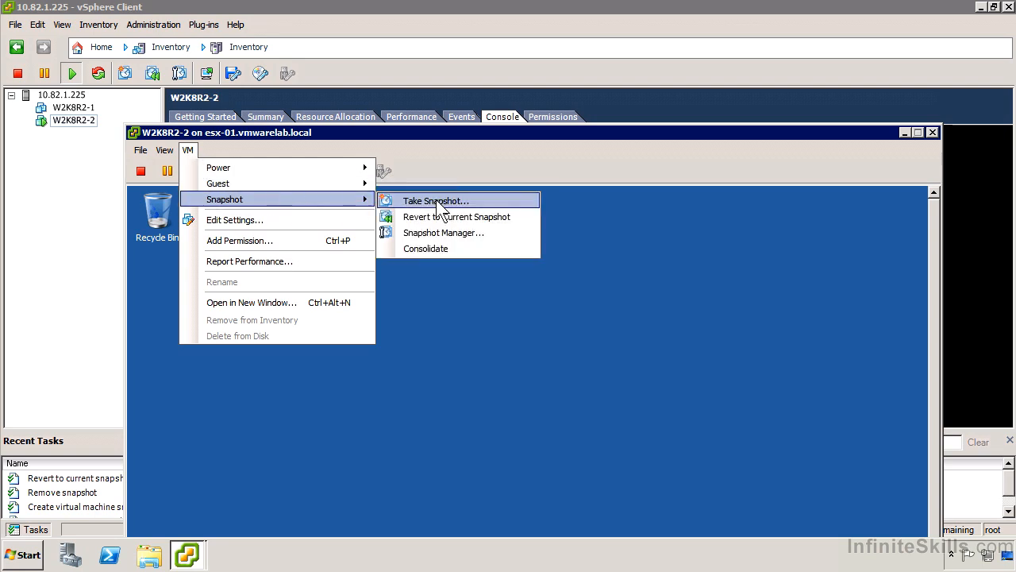
click(490, 226)
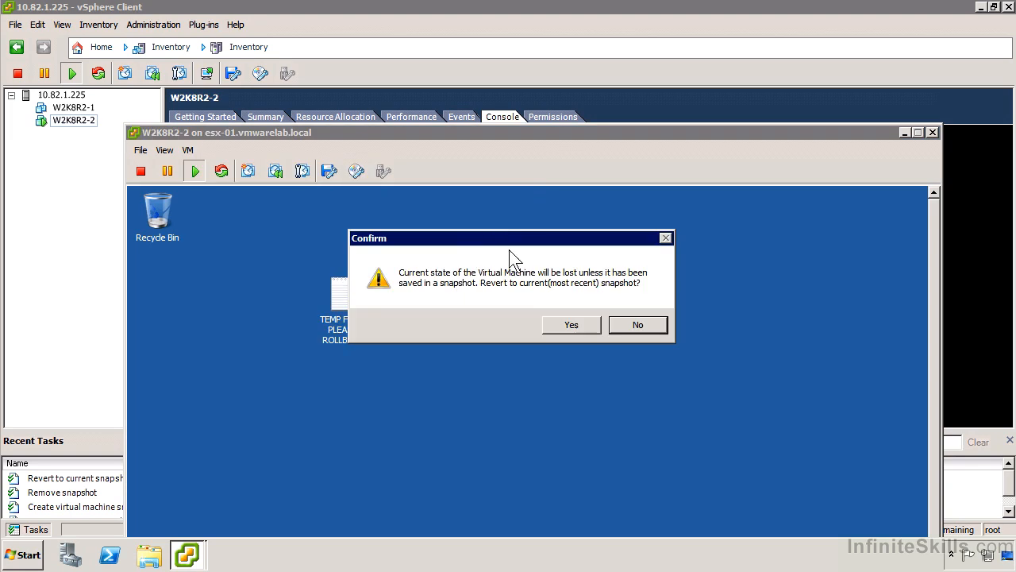
click(594, 328)
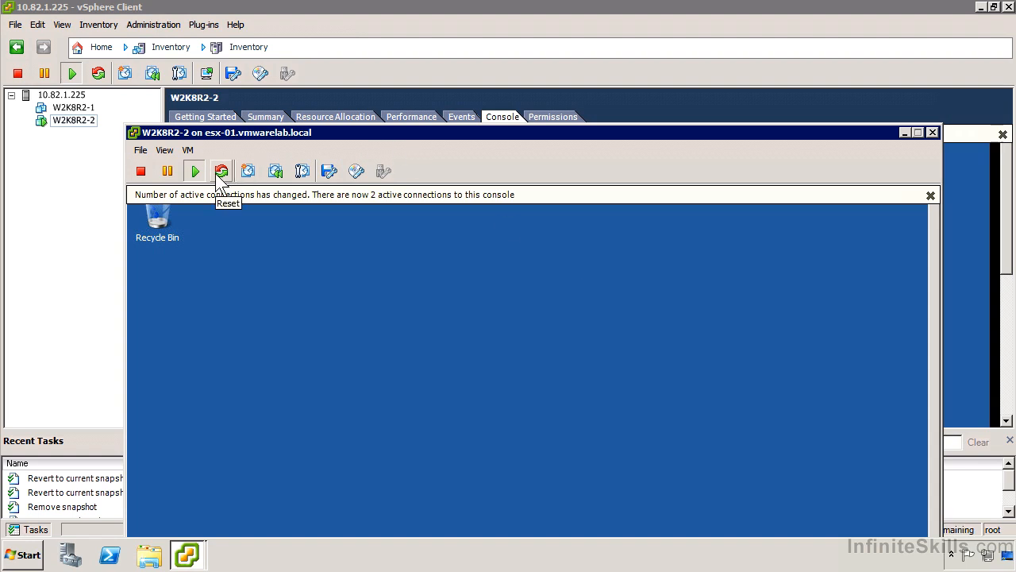
double_click(135, 132)
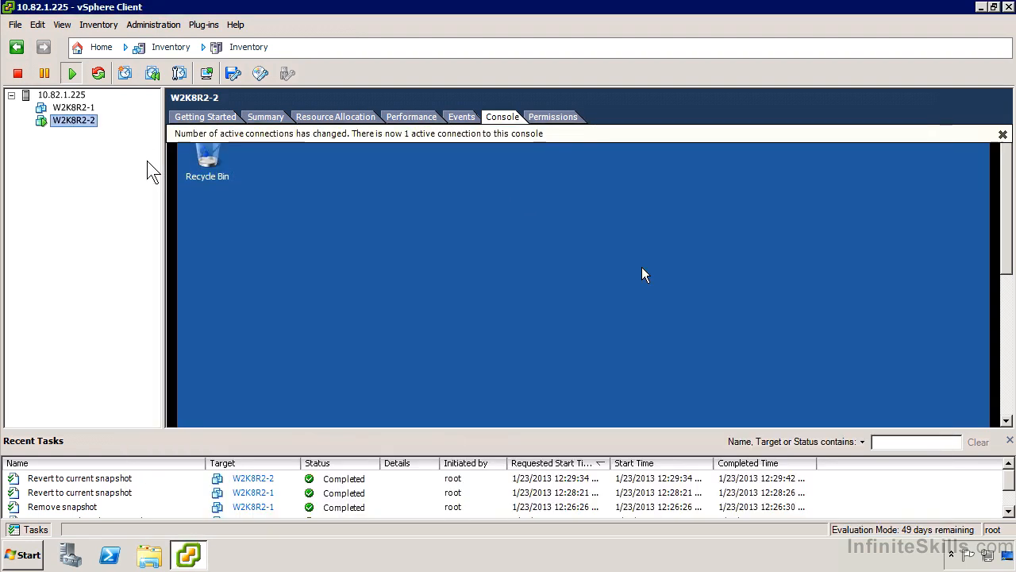